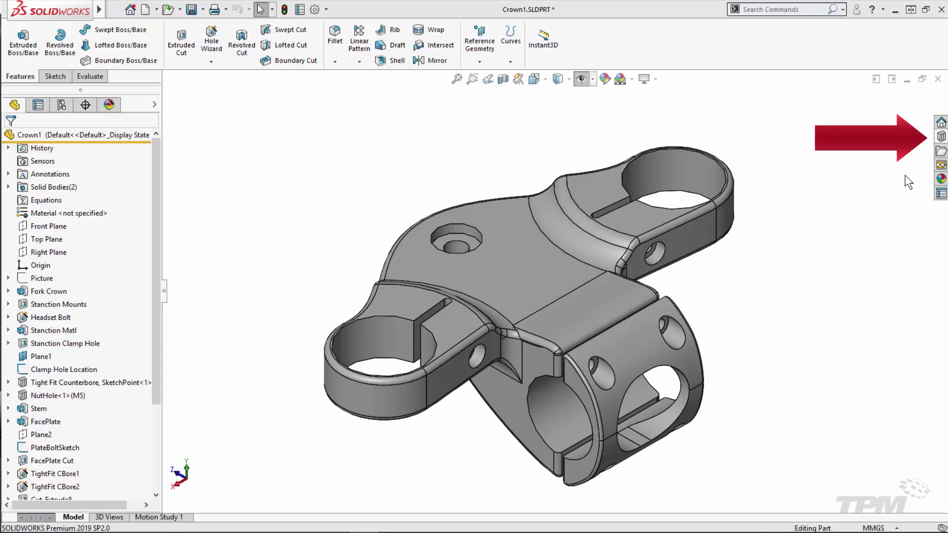
Examine the stem's nut holes from the back view and expand the NutHole<3> feature down to its sketch.
click(941, 140)
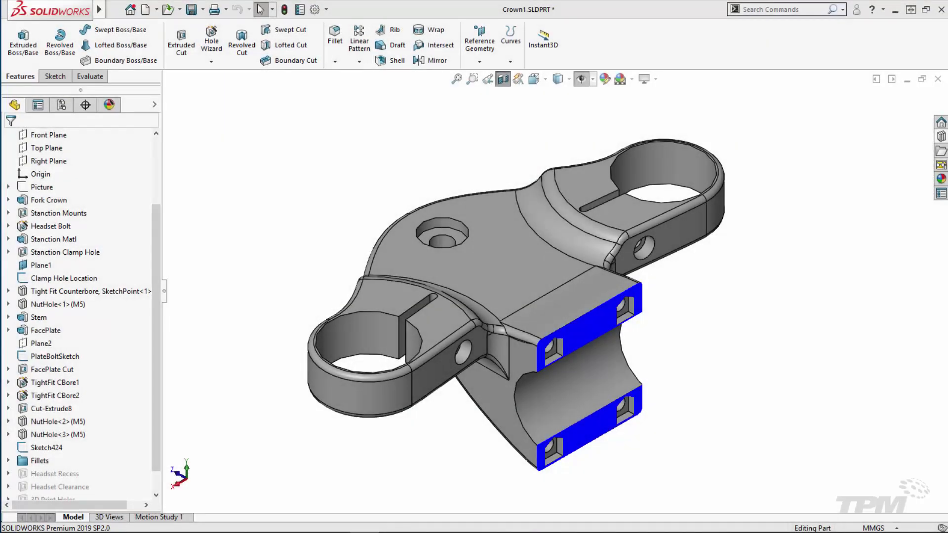
key(space)
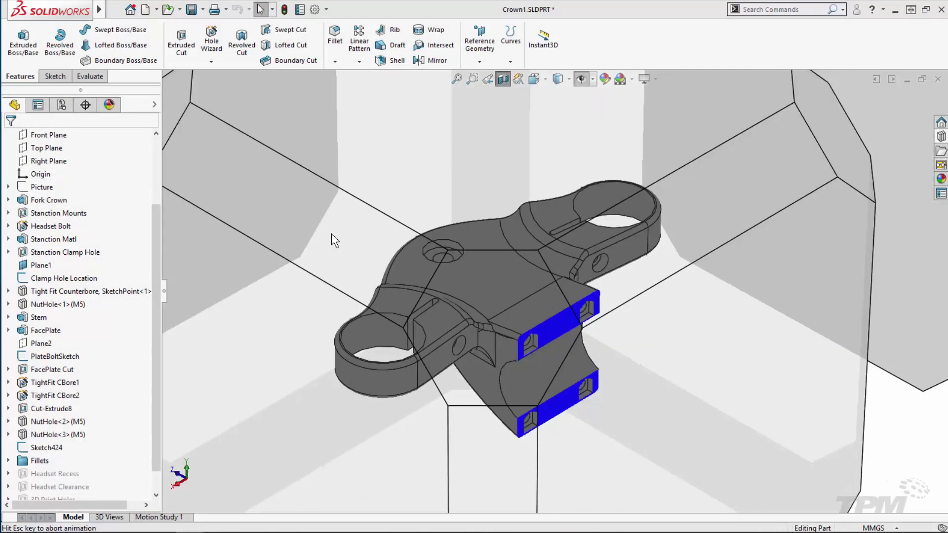
click(502, 400)
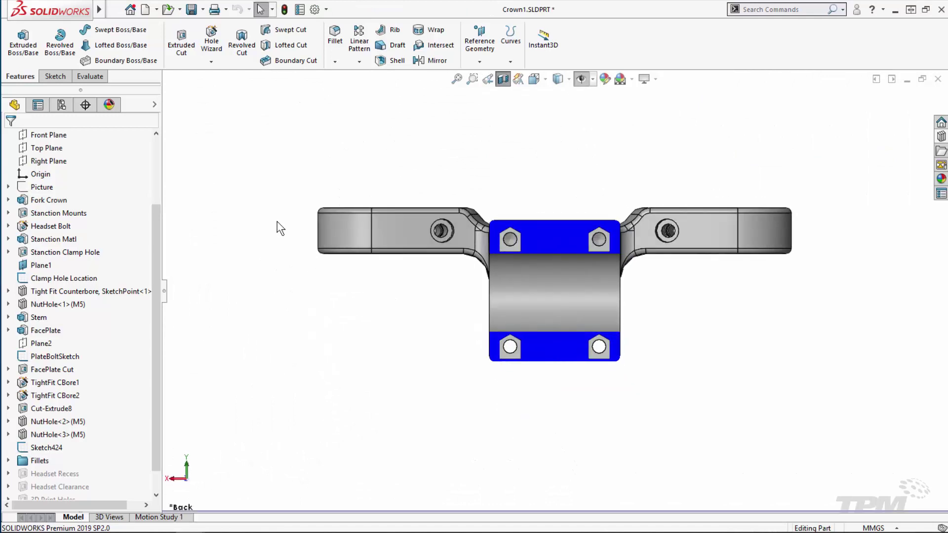
scroll(277, 221, down, 2)
scroll(644, 163, down, 1)
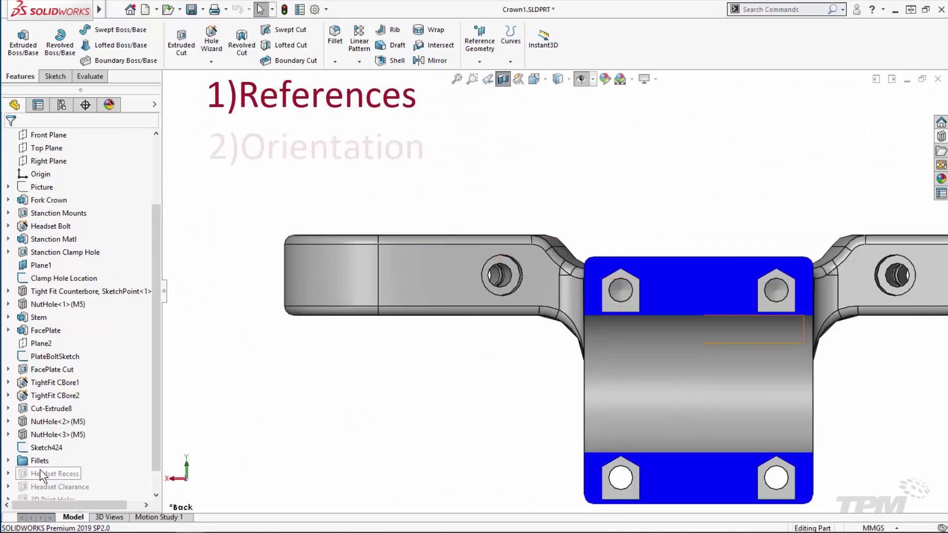
click(8, 435)
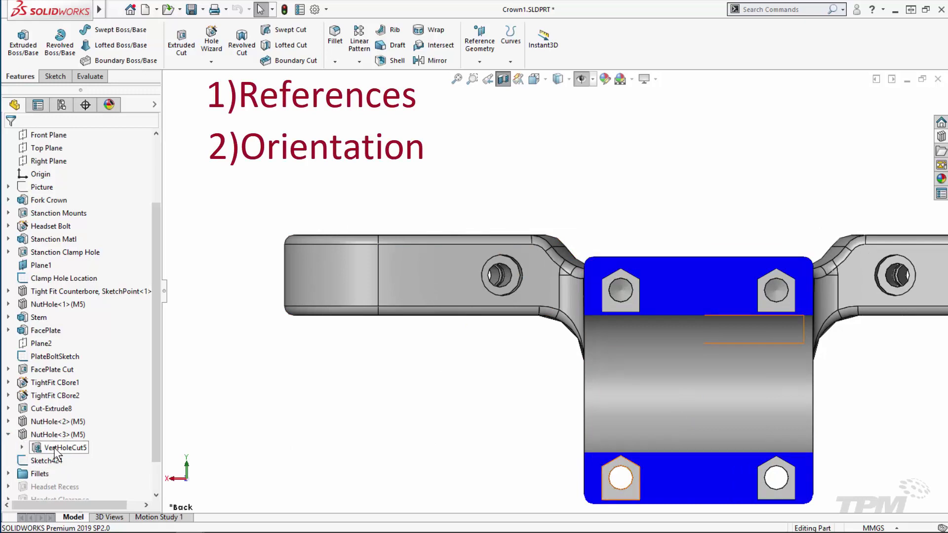
click(22, 448)
click(70, 464)
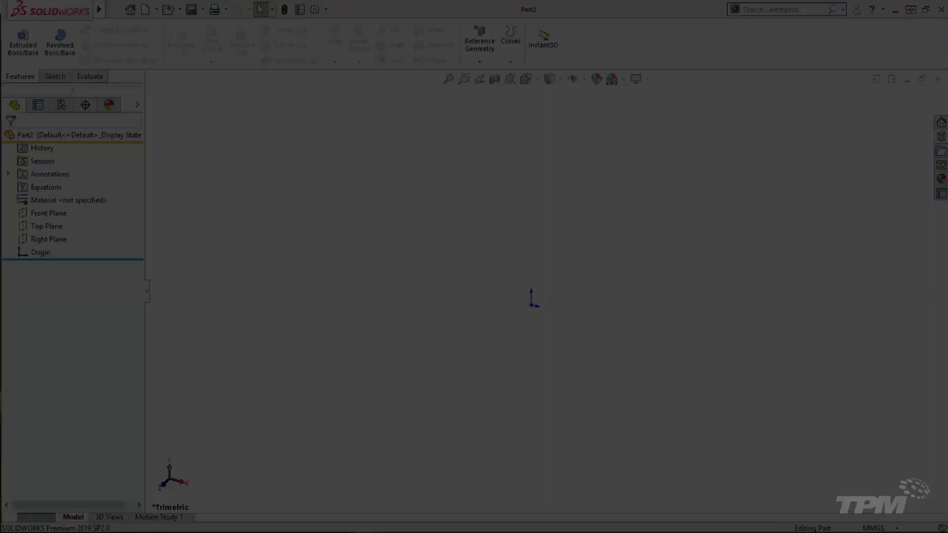
Sketch a center rectangle on the Top Plane of the new part, centered on the origin.
right_click(47, 226)
click(70, 210)
click(79, 45)
click(531, 304)
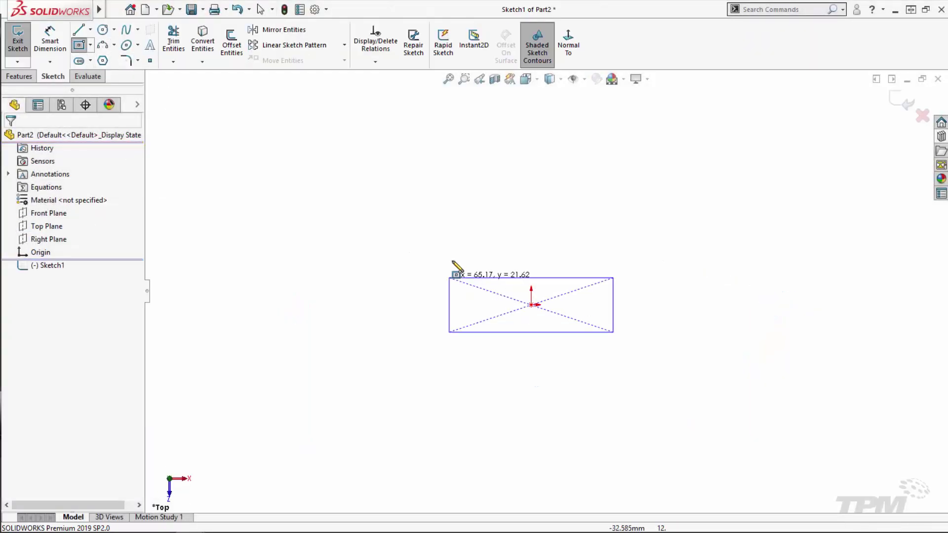
click(445, 229)
Dimension the rectangle's height and width as 20 mm each.
key(d)
click(445, 300)
click(368, 302)
text(20)
key(Return)
click(517, 381)
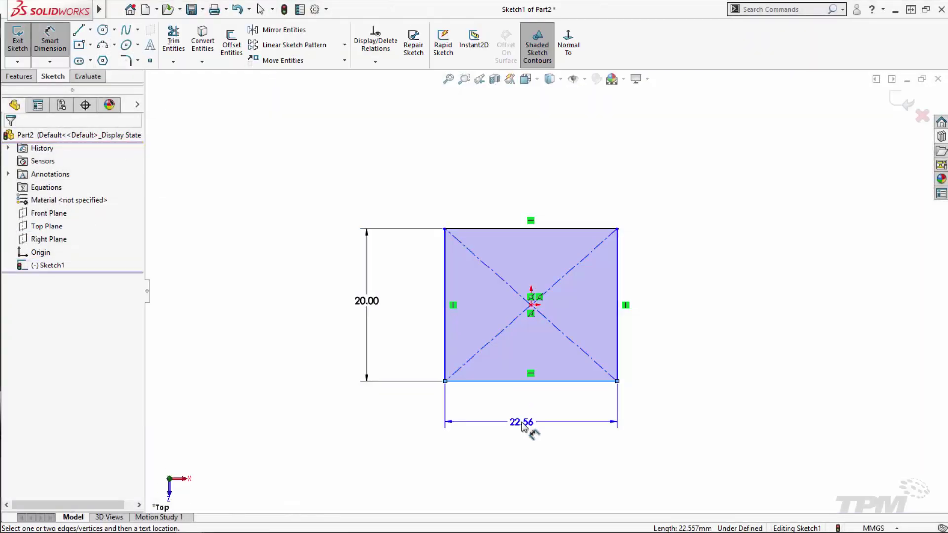
click(523, 423)
text(20)
key(Return)
Extrude the square profile 20 mm as a blind boss.
click(20, 76)
click(23, 50)
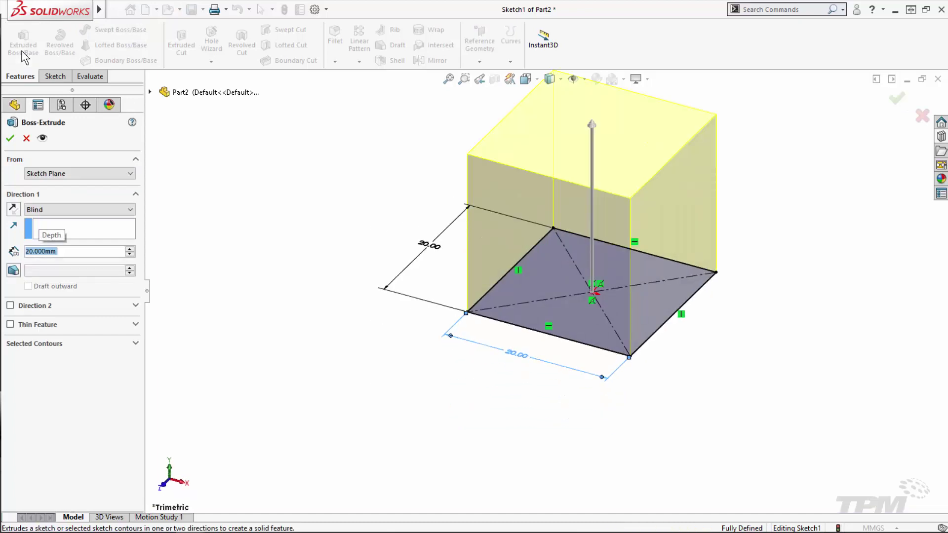
right_click(628, 207)
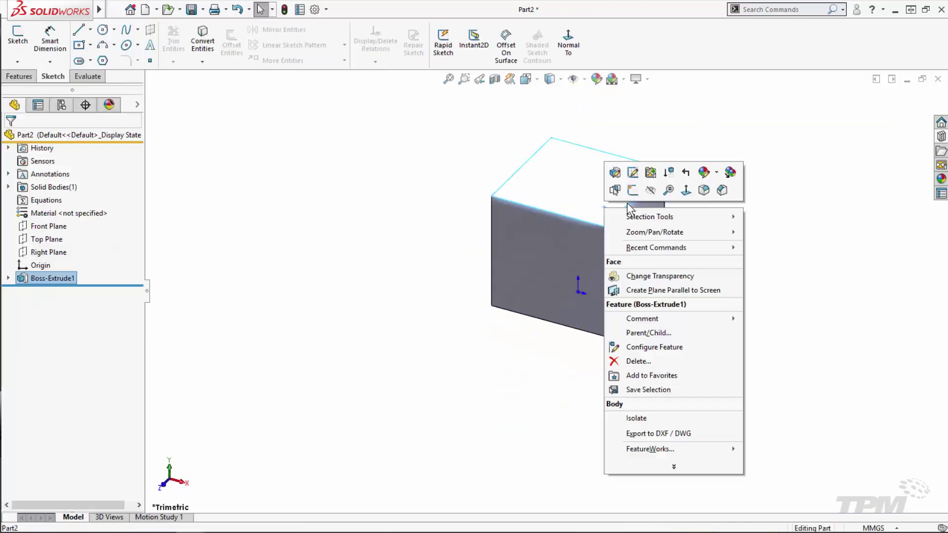
Sketch a circle centered on the origin on the block's top face and dimension its diameter as 5.5 mm.
click(633, 190)
click(103, 29)
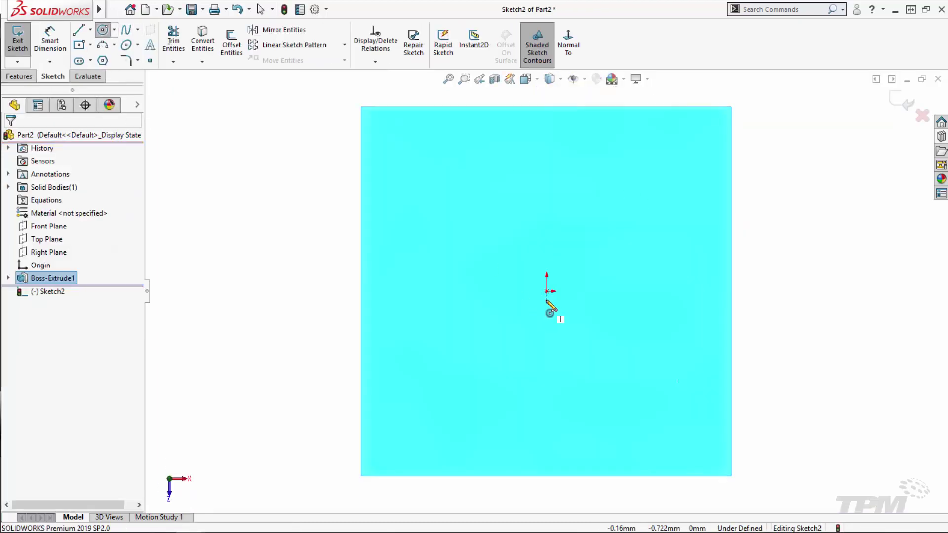
click(547, 292)
click(503, 277)
key(d)
click(502, 278)
click(456, 272)
text(5.5)
key(Return)
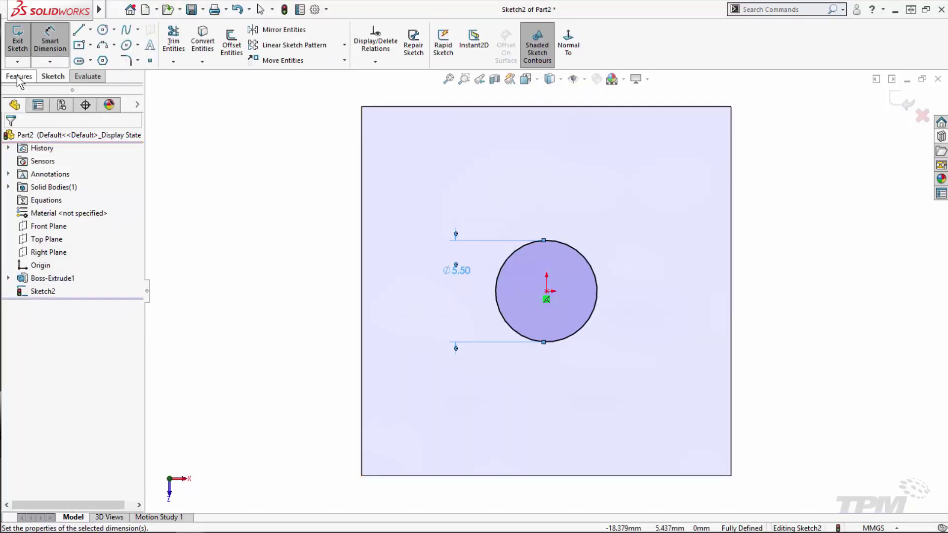
Cut the circle all the way through the block with an Extruded Cut.
click(19, 77)
click(189, 48)
click(64, 210)
click(64, 227)
right_click(680, 226)
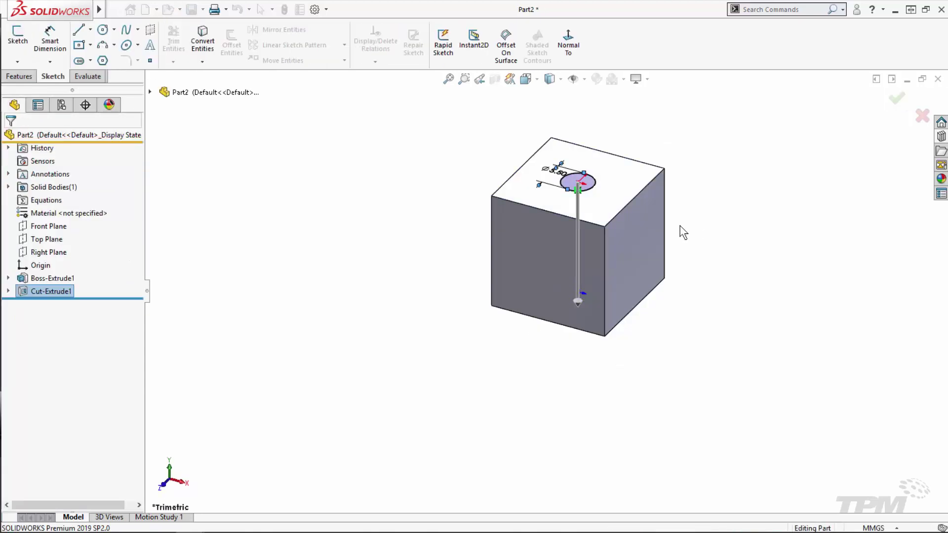
Sketch a hexagon on the block's top face and make its inscribed circle concentric with the hole edge.
scroll(680, 226, down, 1)
click(273, 292)
click(557, 198)
click(103, 60)
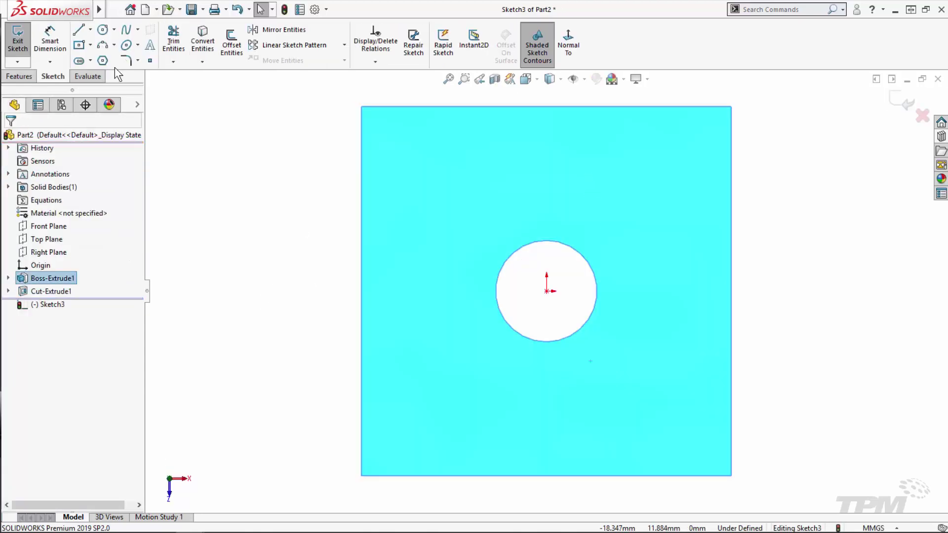
click(444, 192)
click(446, 267)
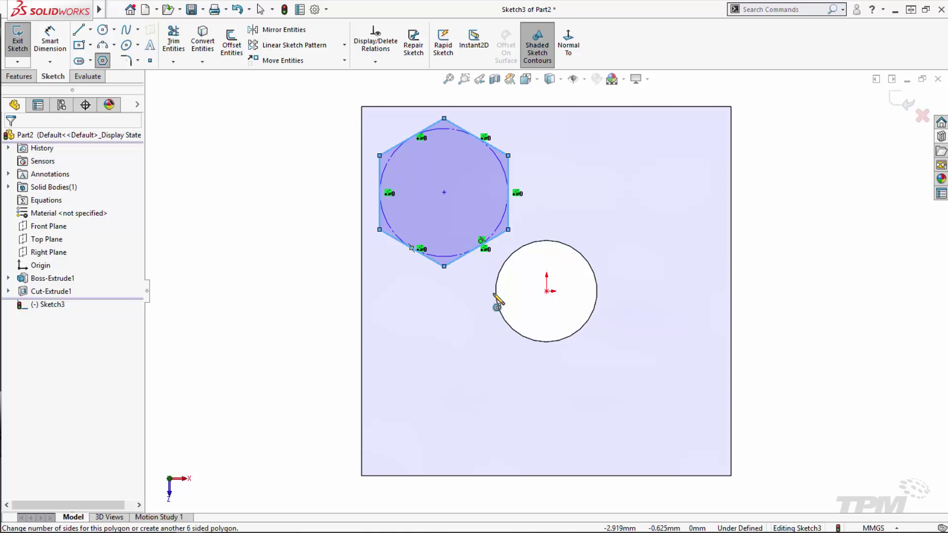
key(Escape)
ctrl+click(511, 328)
click(561, 290)
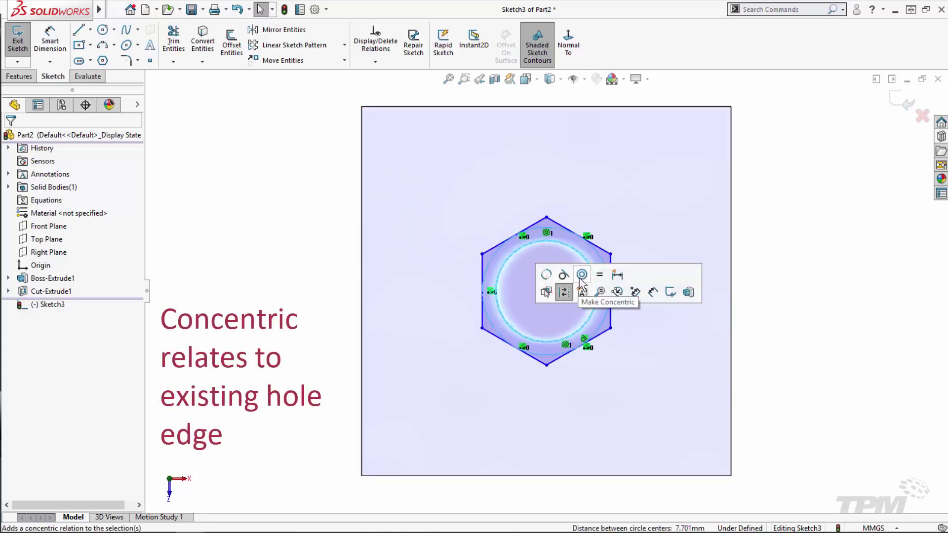
Trim away the hexagon's two upper sides and set the left vertical side's length to 7.25 mm.
click(173, 40)
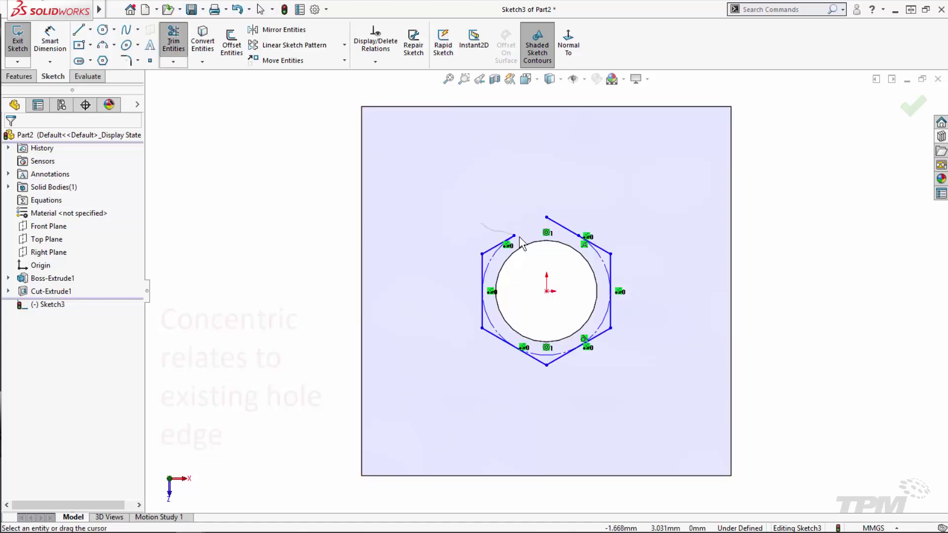
mouse_move(481, 225)
mouse_down()
mouse_move(593, 231)
mouse_move(497, 242)
mouse_up()
click(50, 40)
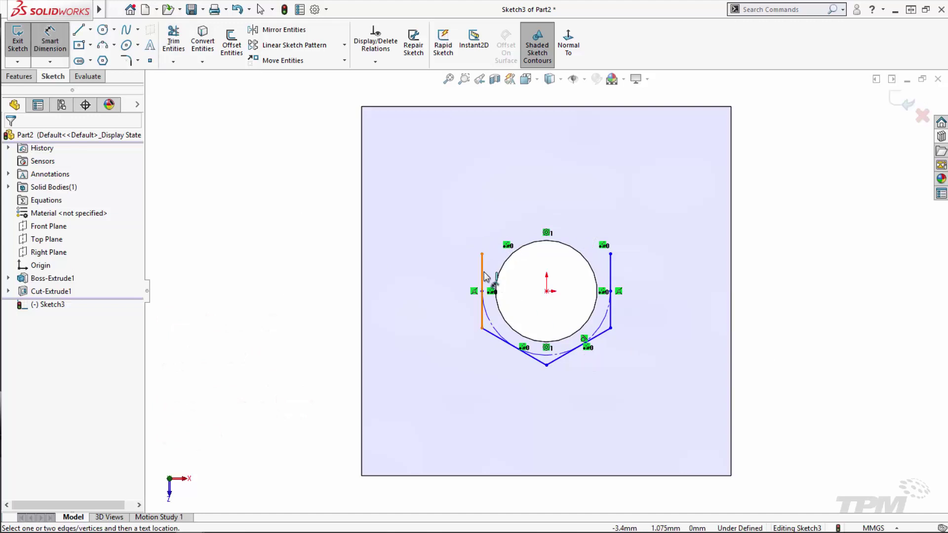
click(483, 279)
click(437, 283)
text(7.25)
key(Return)
Dimension the distance between the profile's two vertical sides as 8.3 mm.
click(482, 306)
click(611, 309)
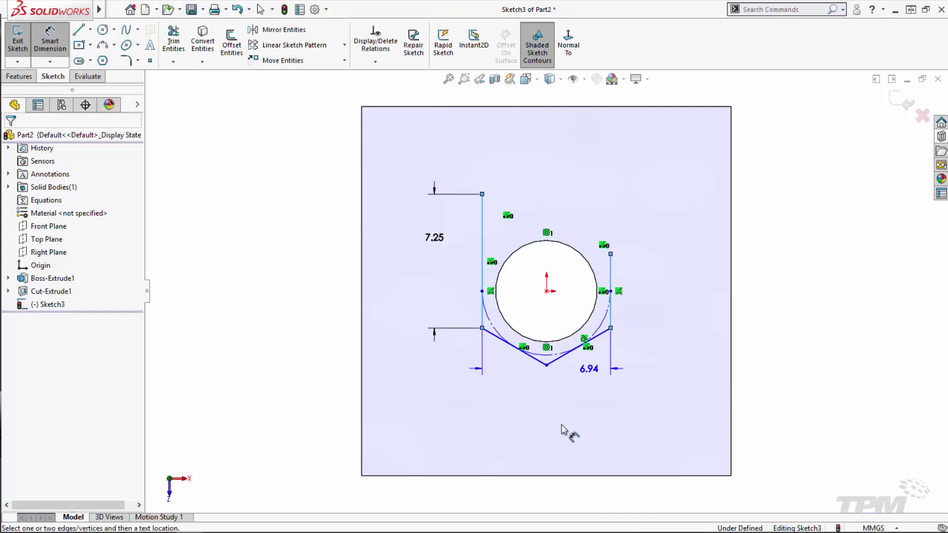
click(556, 430)
text(8.3)
key(Return)
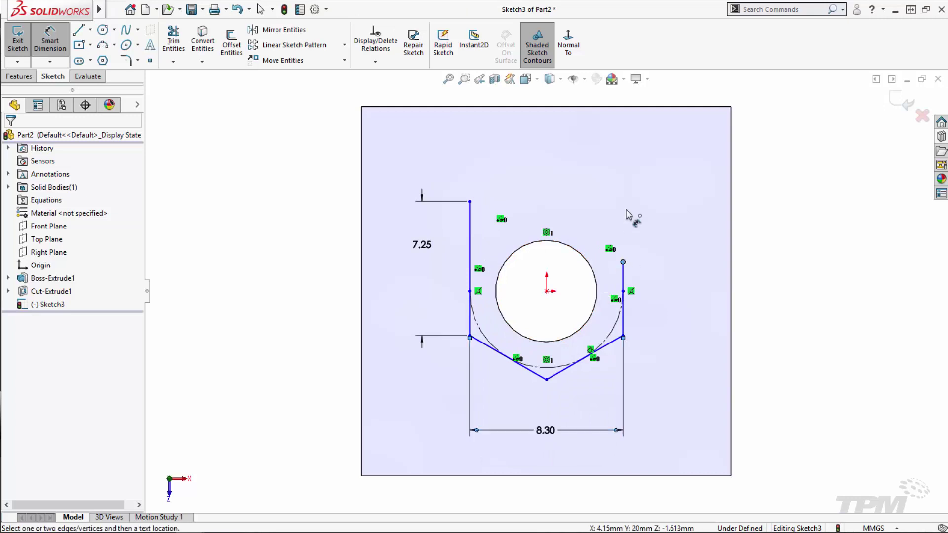
Extend the right vertical side upward and close the profile with a line joining the two open ends.
key(Escape)
drag(624, 263, 624, 213)
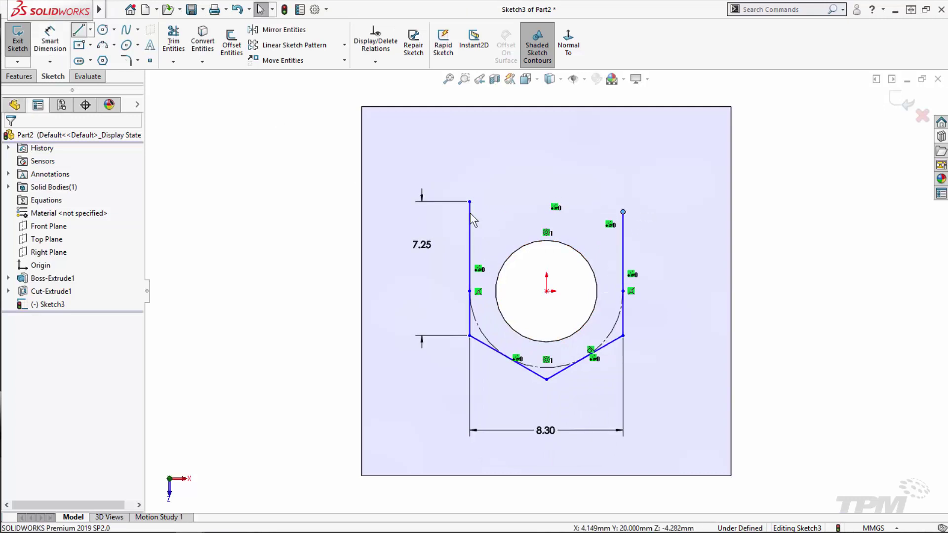
click(470, 201)
click(623, 212)
key(Escape)
Make the closing line perpendicular to the right side and rotate the profile counterclockwise around the hole.
click(619, 211)
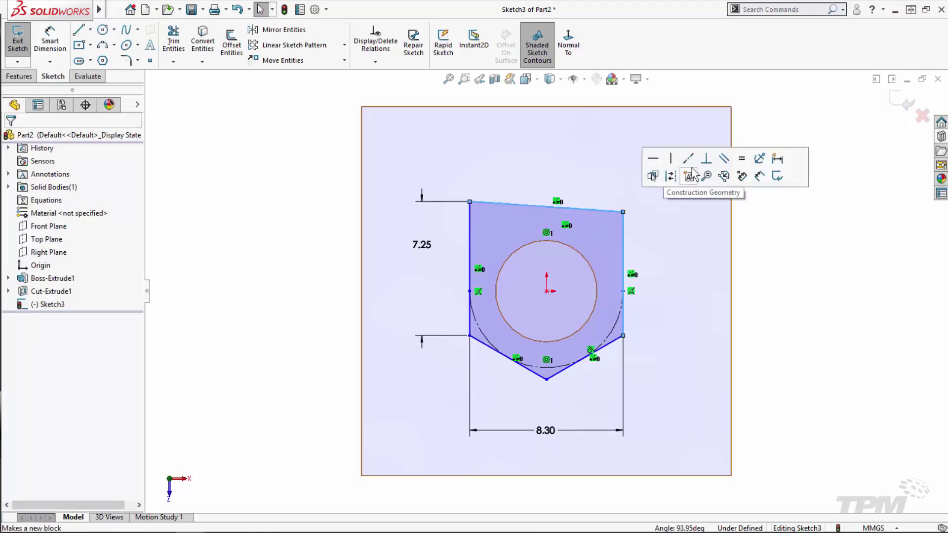
click(706, 159)
drag(623, 202, 591, 182)
Add an angle dimension of 0° between the profile's closing line and the block's nearest edge.
click(50, 39)
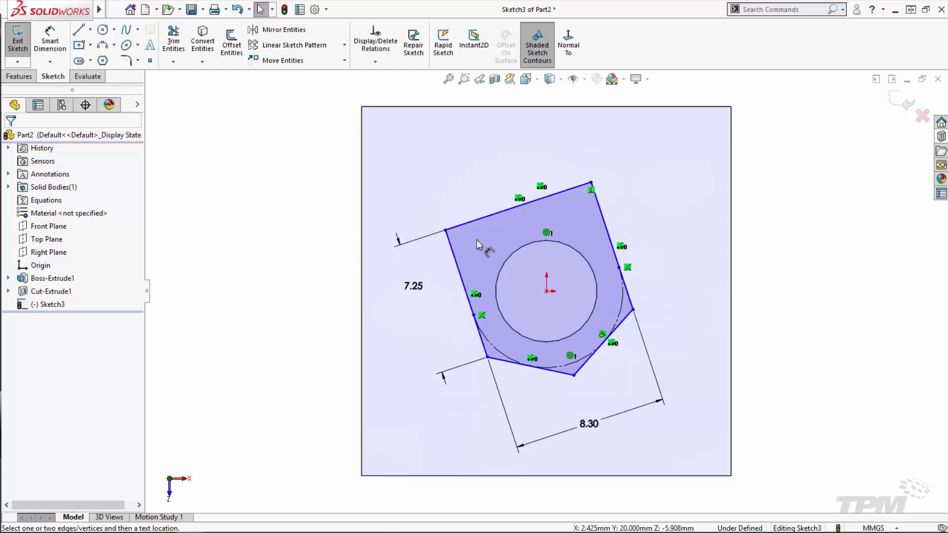
click(477, 220)
click(479, 107)
click(443, 167)
text(0)
key(Return)
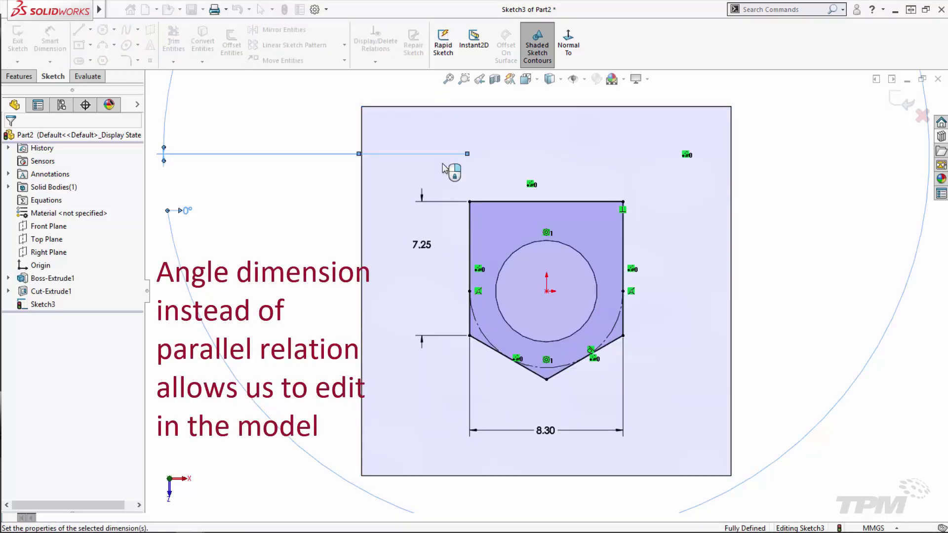
Start an Extruded Cut of the nut profile from an offset of 2.5 mm into the block.
key(f)
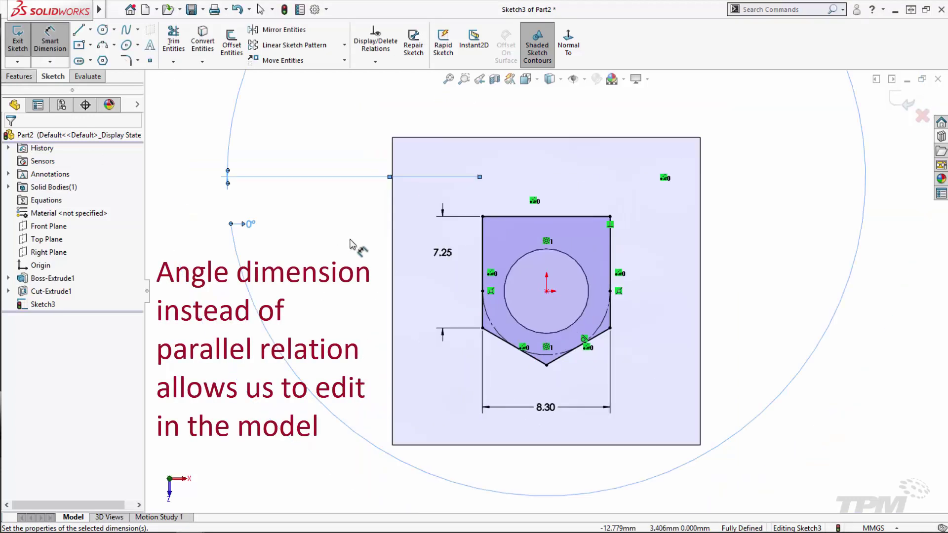
click(19, 76)
click(181, 44)
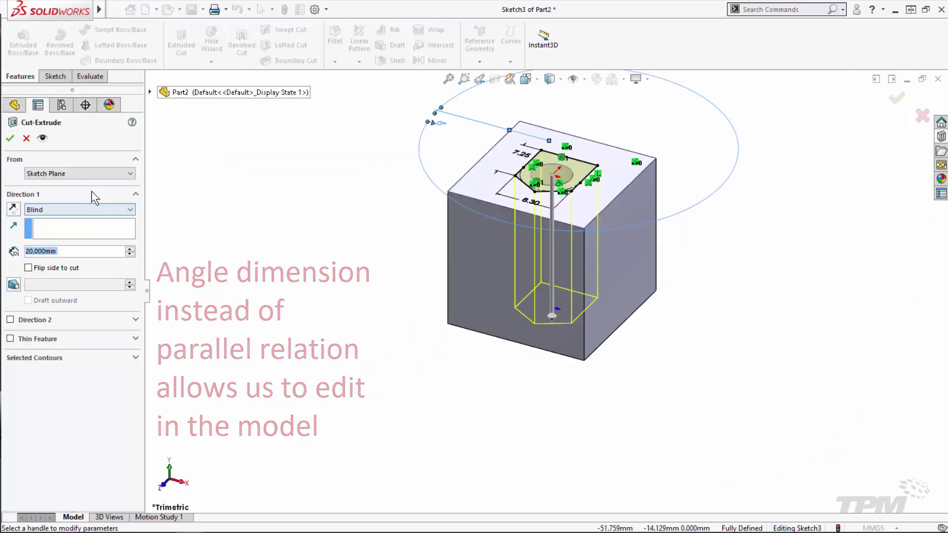
click(79, 173)
click(75, 205)
text(2.)
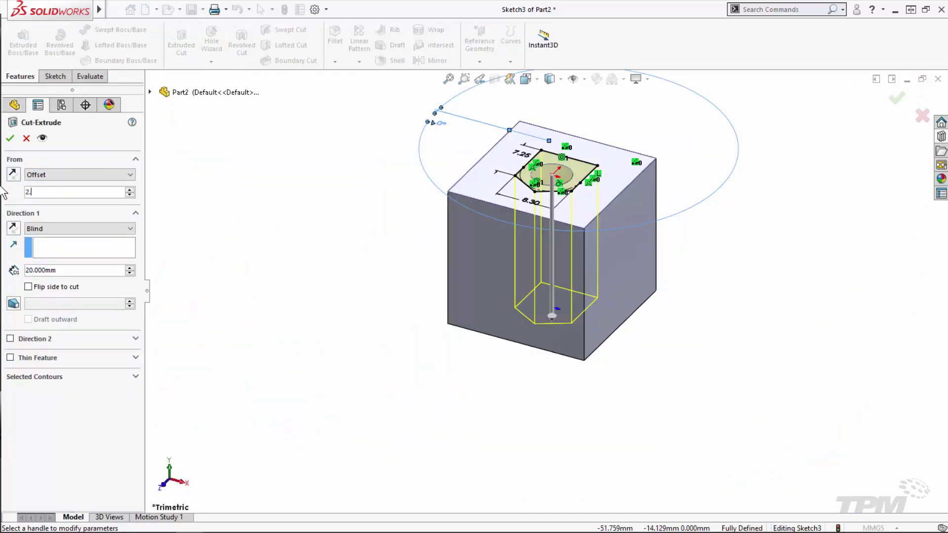
text(5)
key(Tab)
key(Tab)
key(Tab)
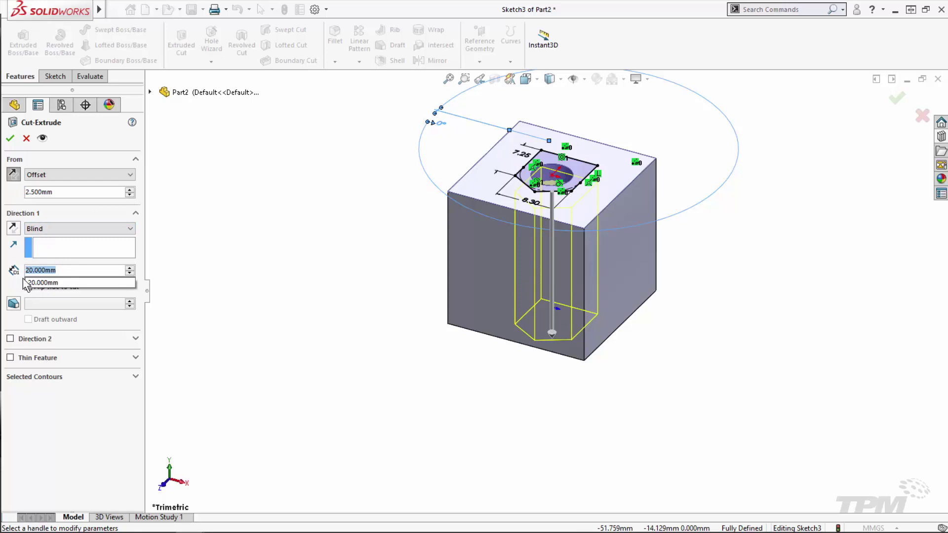
Set the blind cut depth to 4.3 mm and complete the cut.
text(4.3)
key(Return)
click(10, 139)
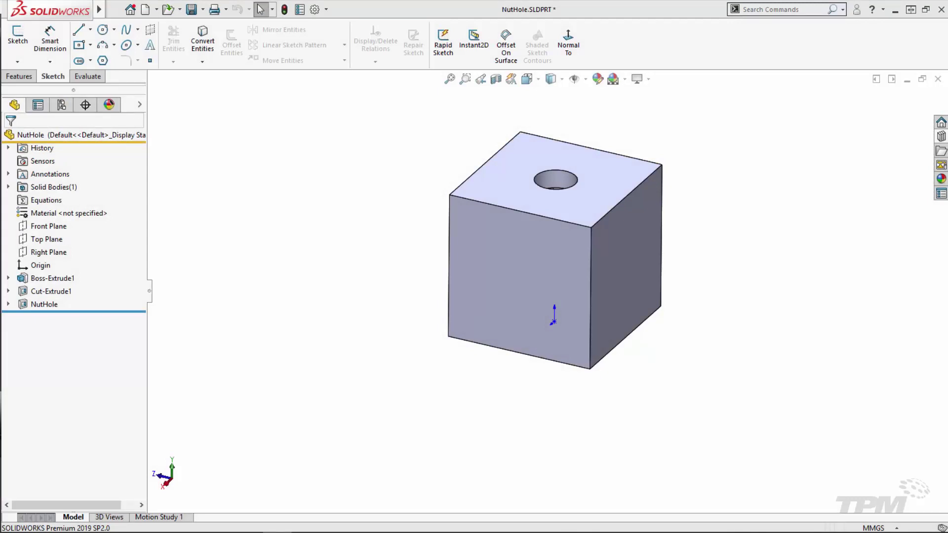
Select the NutHole feature and start saving the part under a new file as type Lib Feat Part (*.sldlfp).
click(44, 304)
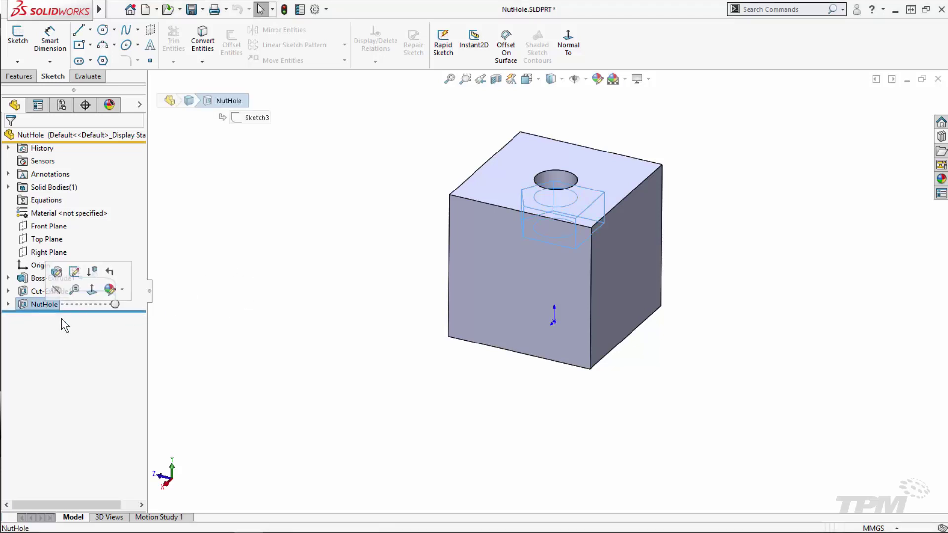
click(203, 10)
click(211, 33)
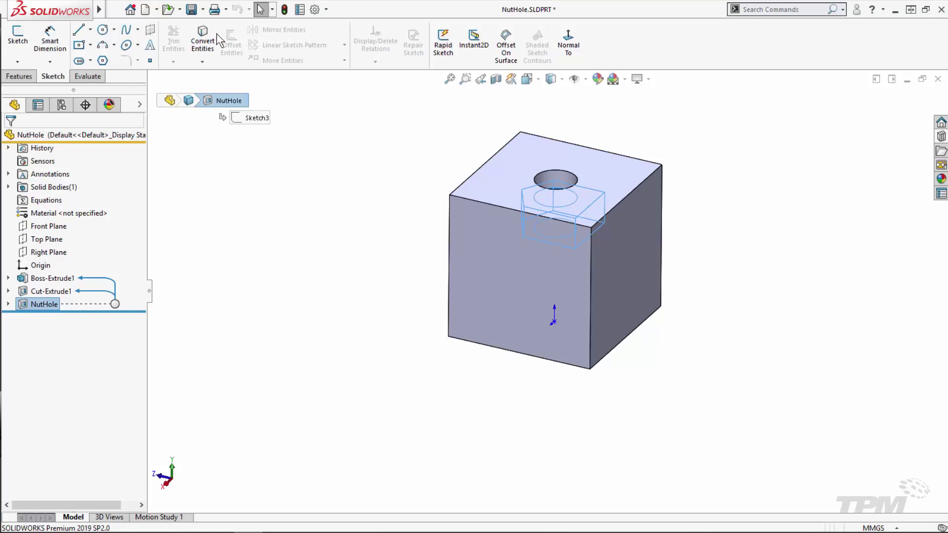
click(399, 370)
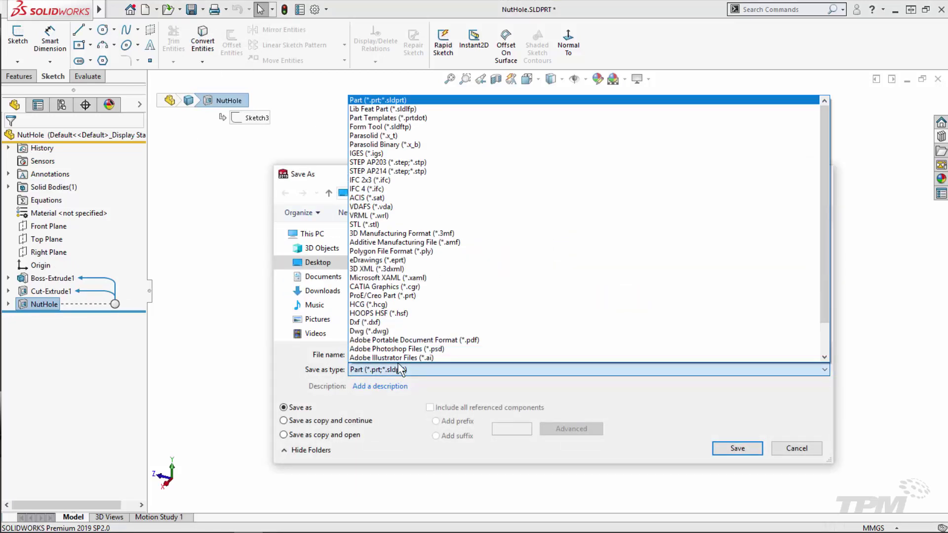
click(409, 109)
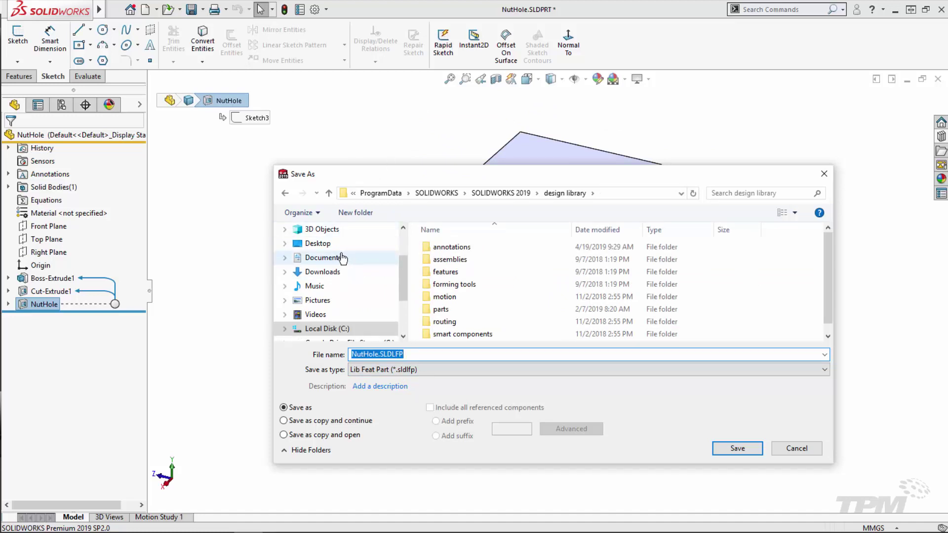
Save NutHole.SLDLFP in the Desktop folder Awesomesauce > Bike Part Design Library Features > Nut Holes.
click(375, 244)
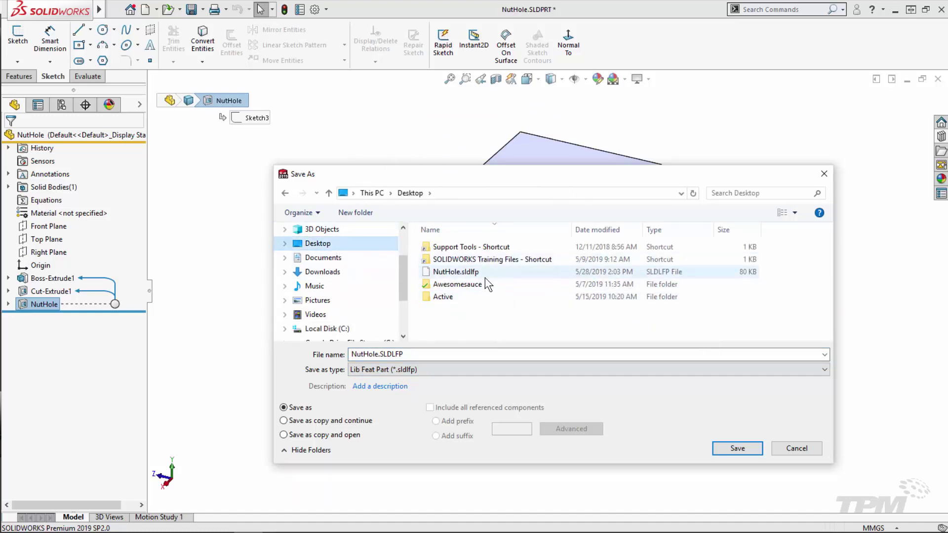
double_click(483, 285)
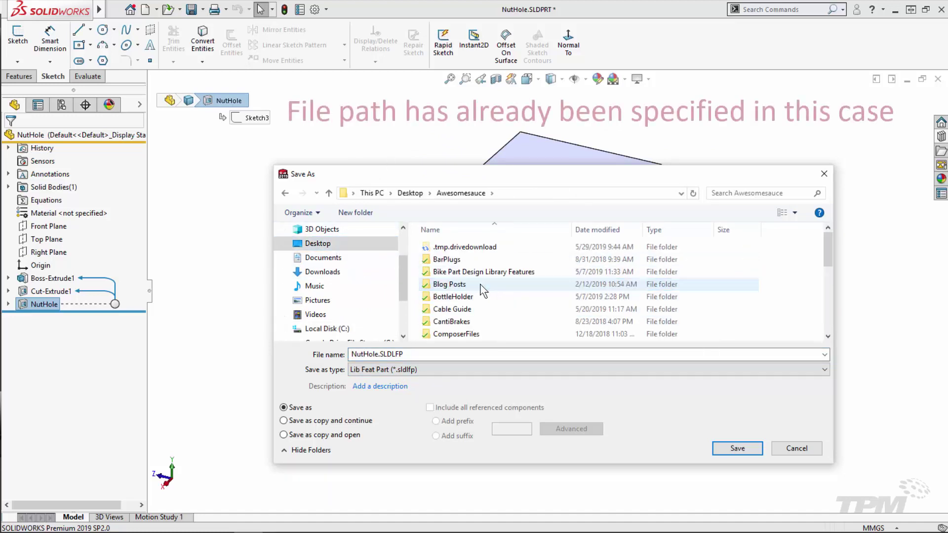
click(482, 277)
double_click(482, 277)
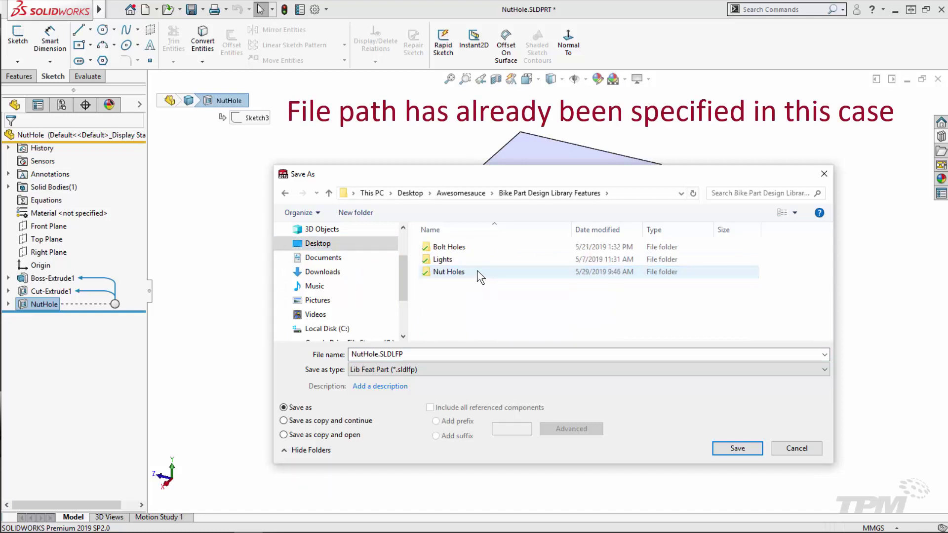
click(467, 271)
double_click(466, 271)
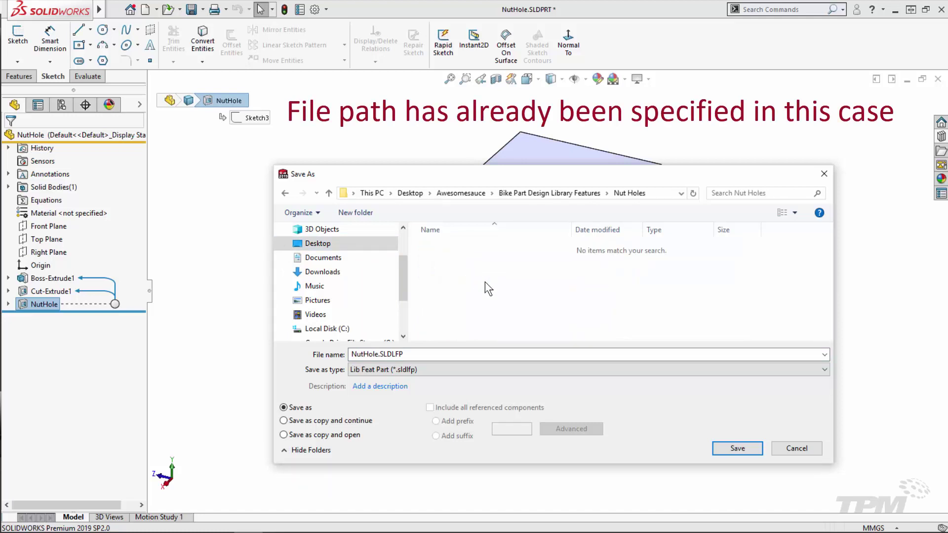
click(723, 452)
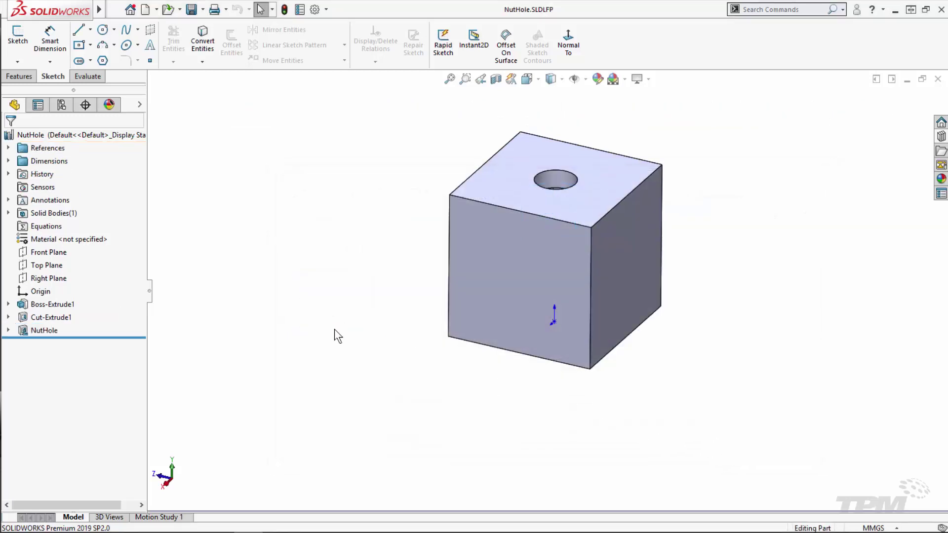
Examine the library feature's references, dimensions and locating dimensions in the feature tree.
click(8, 148)
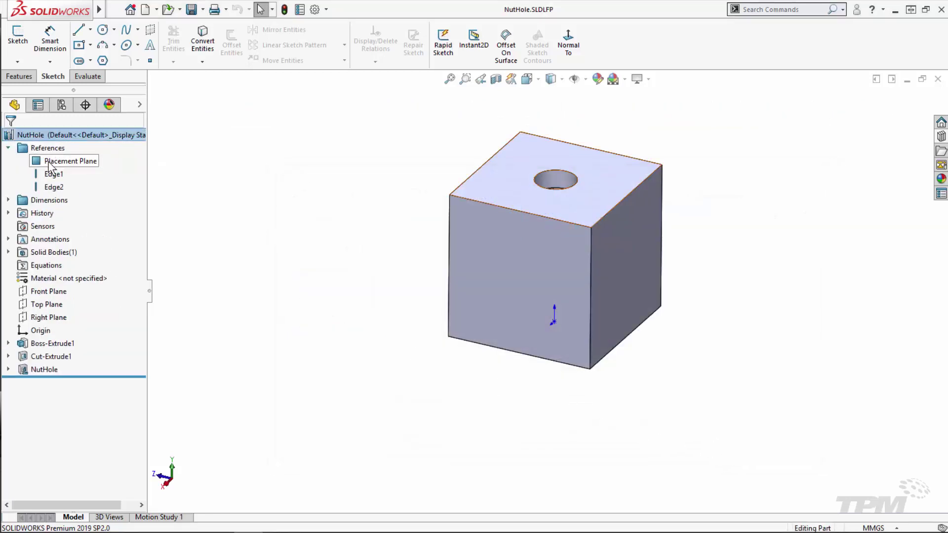
click(8, 200)
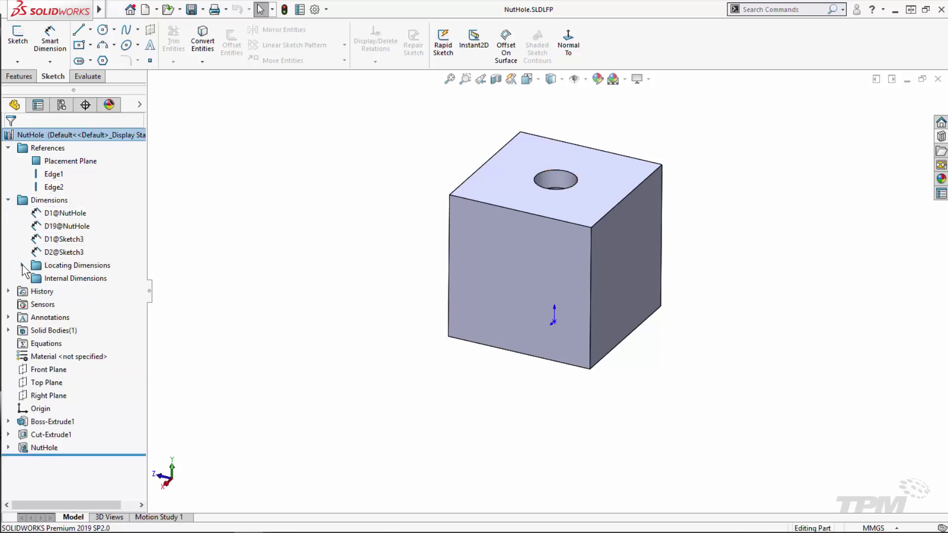
click(22, 266)
click(77, 279)
scroll(457, 329, up, 1)
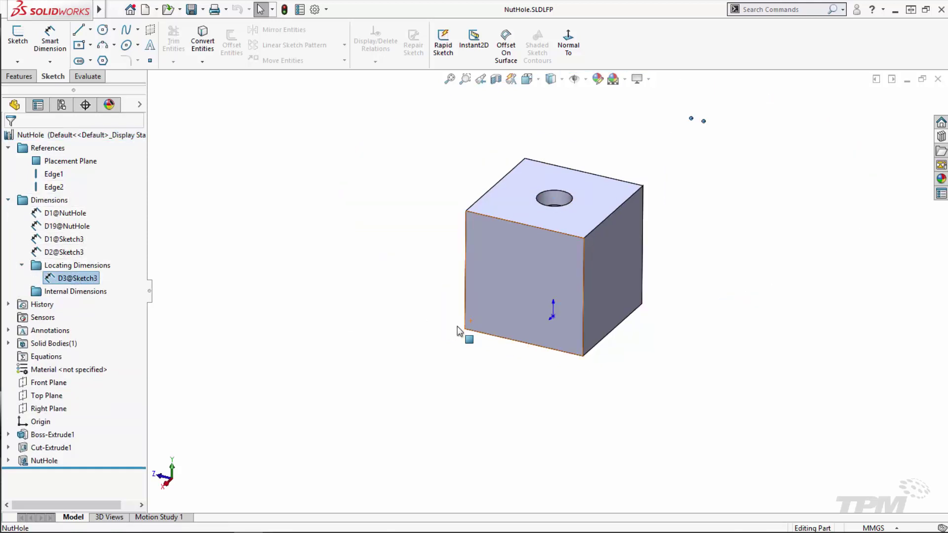
scroll(472, 250, down, 1)
click(98, 282)
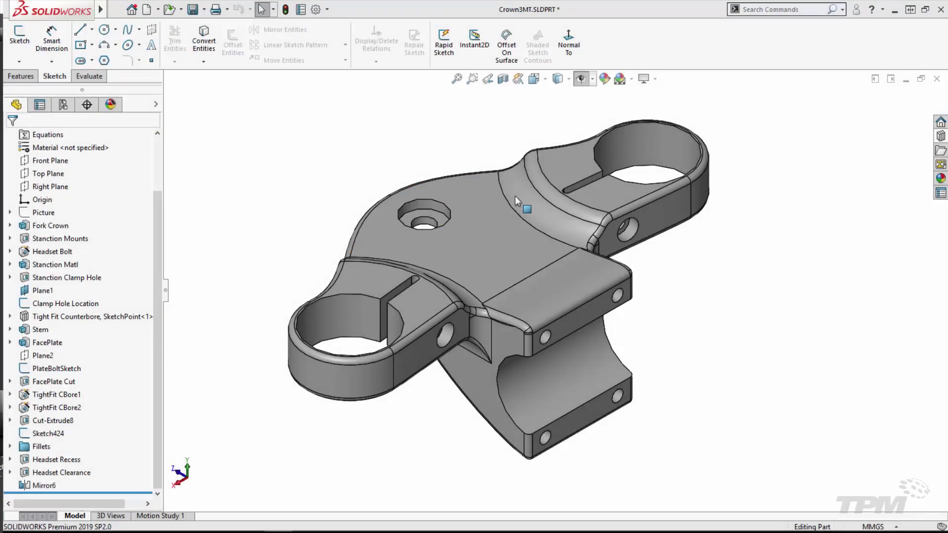
Insert NutHole from the design library's Nut Holes folder onto Crown3MT's upper stem clamp face, beside the bolt hole nearest the viewer.
click(941, 136)
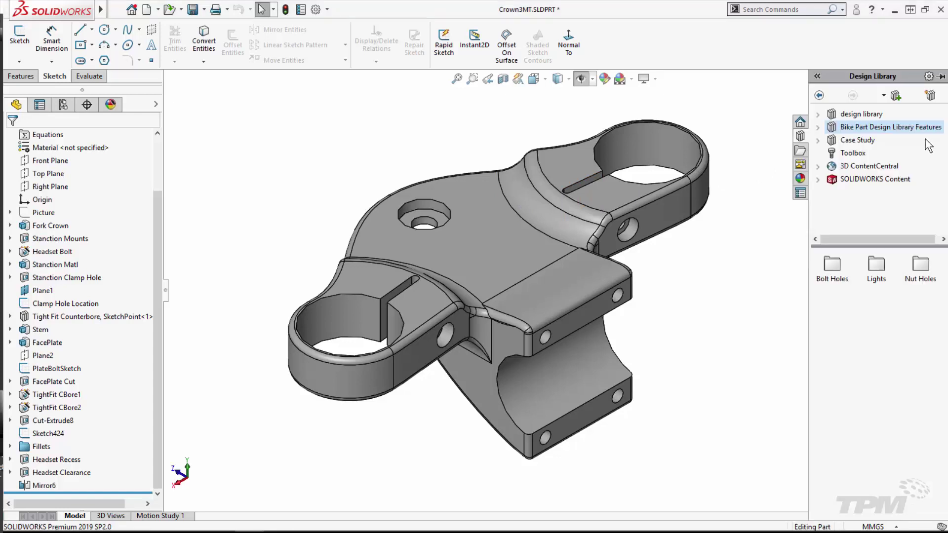
double_click(928, 285)
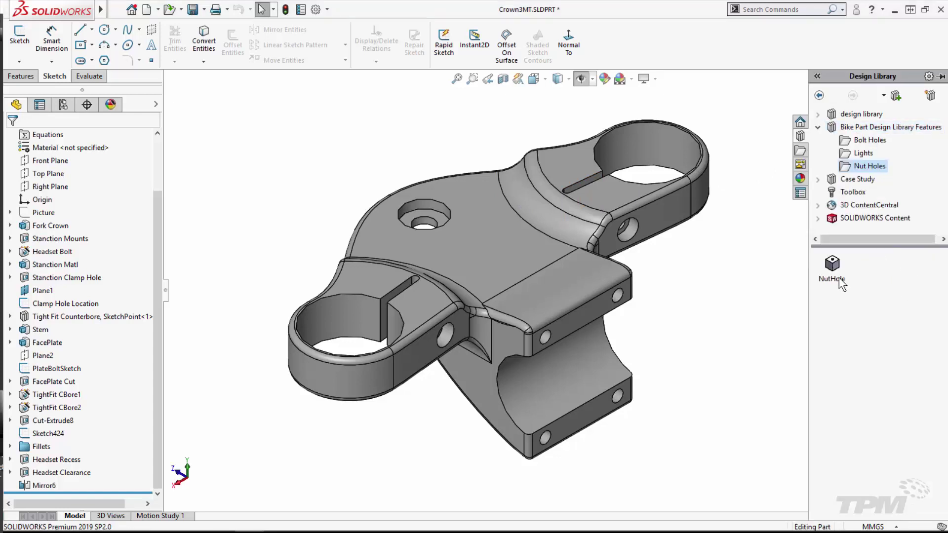
click(832, 267)
drag(710, 307, 550, 323)
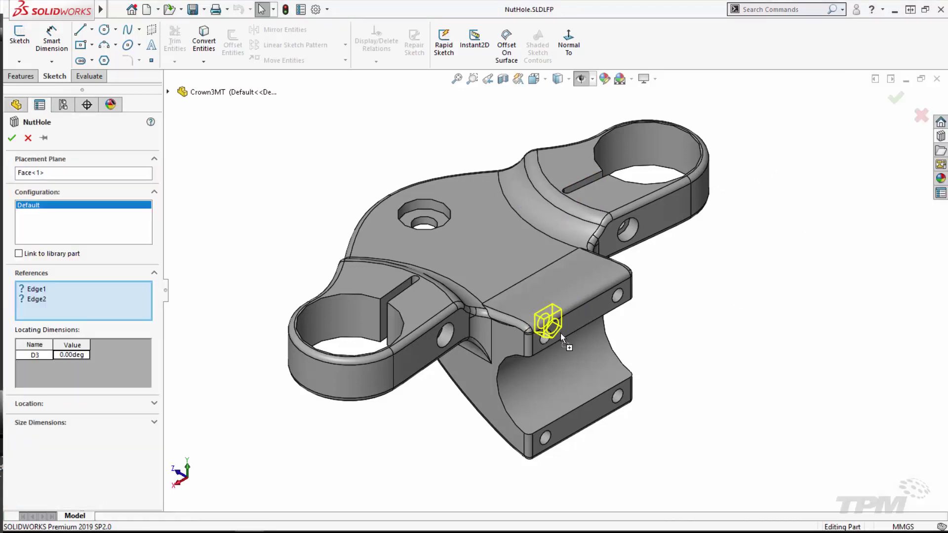
Set the face's long straight edge as Edge1 and the bolt hole's circular edge as Edge2, and complete the nut hole.
scroll(593, 326, down, 5)
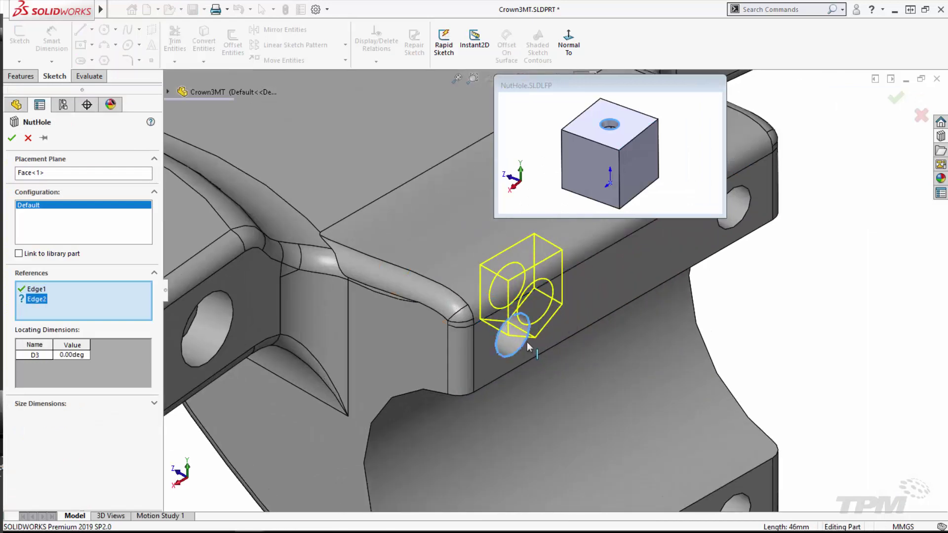
click(530, 340)
scroll(527, 345, down, 4)
scroll(558, 311, up, 4)
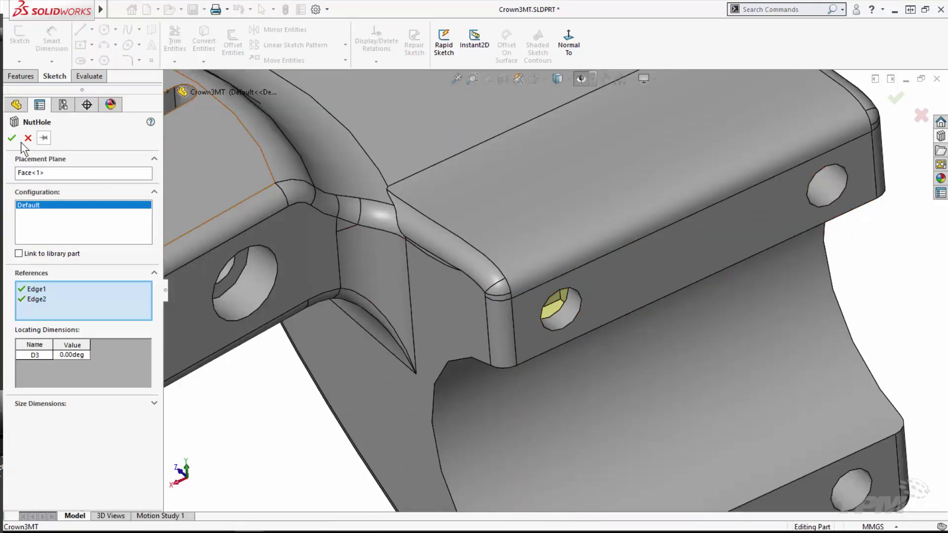
click(12, 137)
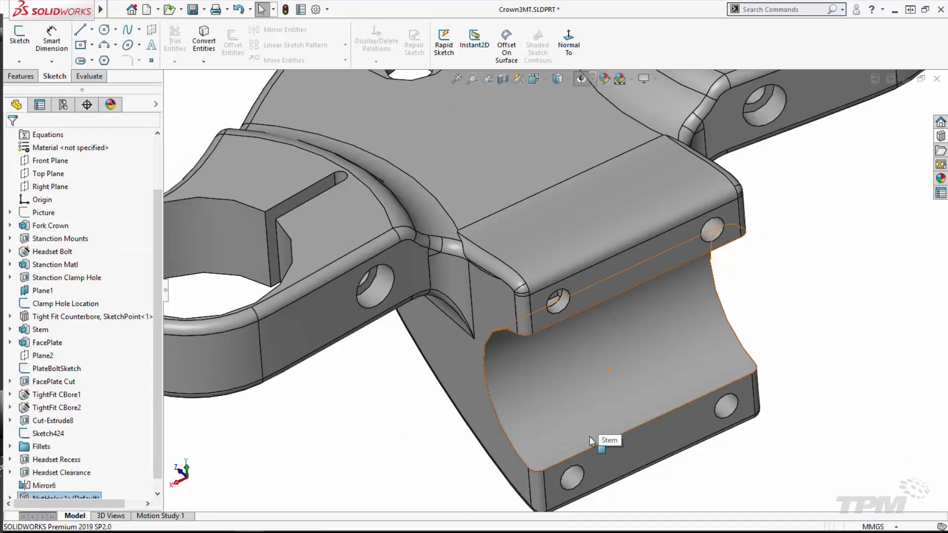
Insert another NutHole on the lower stem clamp face beside its nearest bolt hole, using the face's upper long edge as Edge1.
click(941, 150)
drag(798, 225, 591, 453)
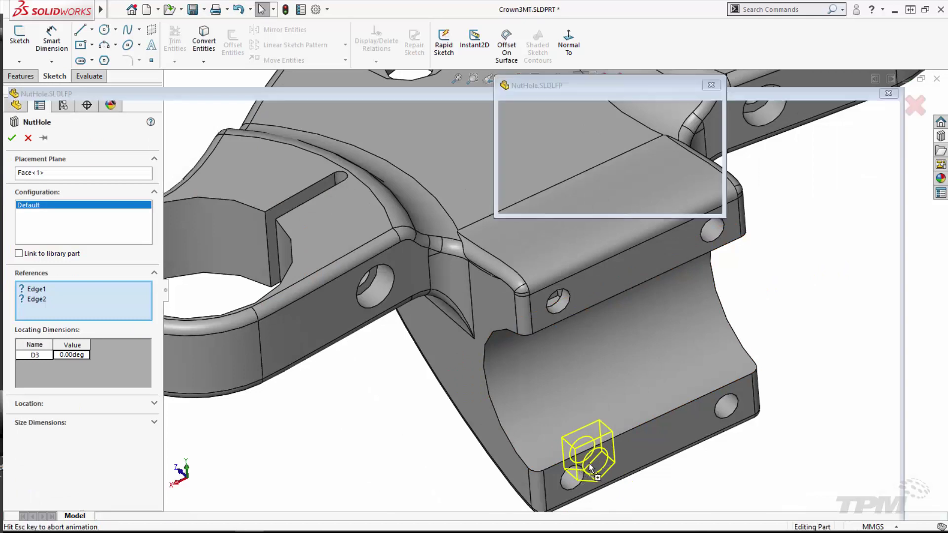
click(592, 450)
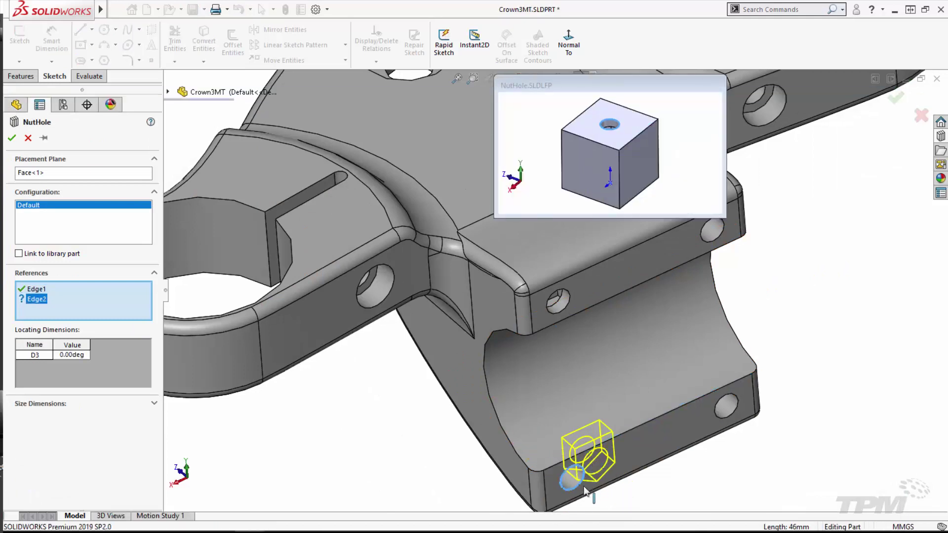